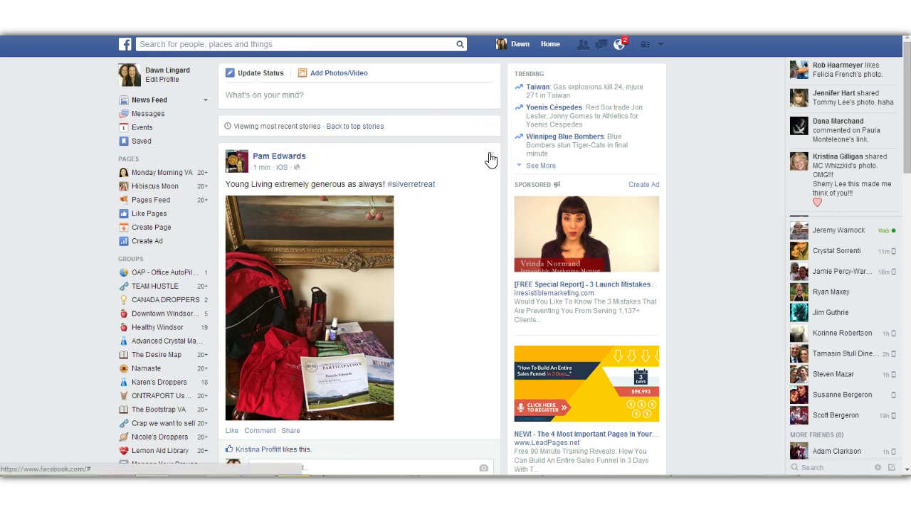
- Glance at the top post's options, then scroll down the feed to the sponsored Chevrolet Canada post
{"action": "left_click", "coordinate": [490, 155]}
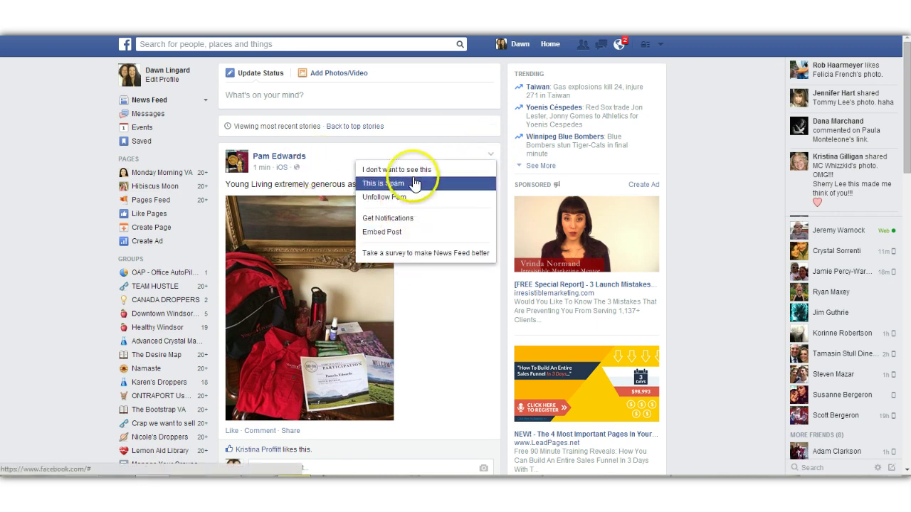
{"action": "left_click", "coordinate": [52, 264]}
{"action": "scroll", "coordinate": [53, 263], "scroll_direction": "down", "scroll_amount": 10}
{"action": "scroll", "coordinate": [53, 264], "scroll_direction": "down", "scroll_amount": 15}
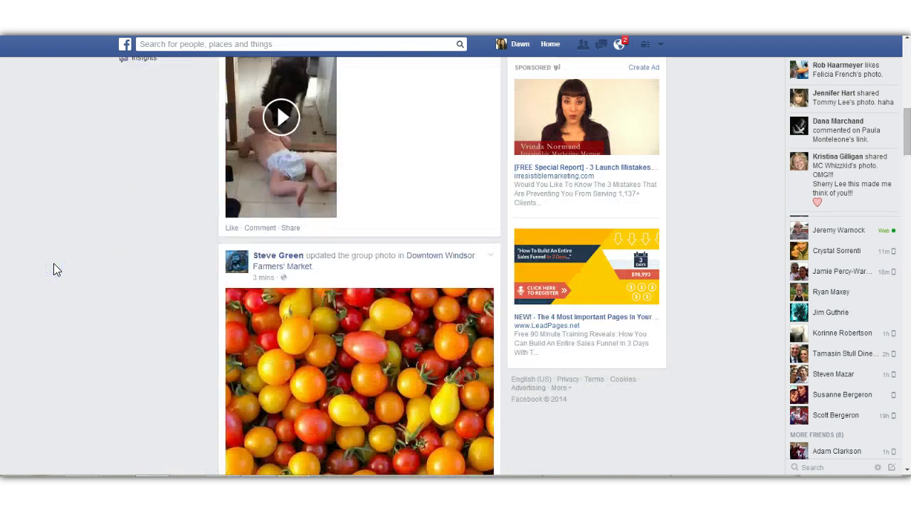
{"action": "scroll", "coordinate": [53, 265], "scroll_direction": "down", "scroll_amount": 15}
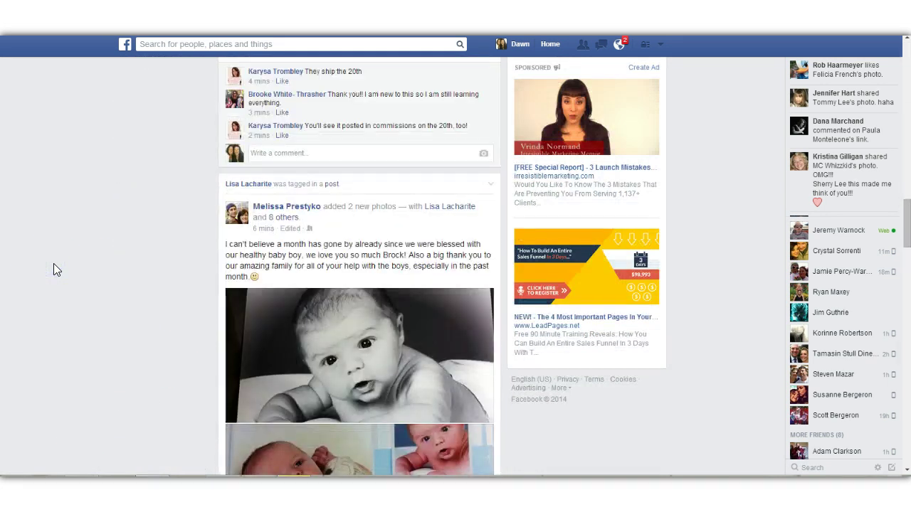
{"action": "scroll", "coordinate": [53, 269], "scroll_direction": "down", "scroll_amount": 4}
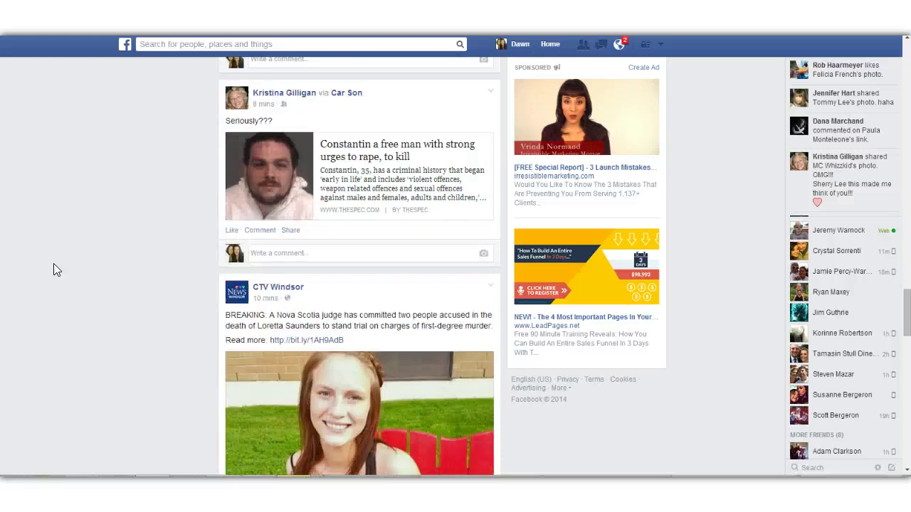
{"action": "scroll", "coordinate": [56, 269], "scroll_direction": "down", "scroll_amount": 15}
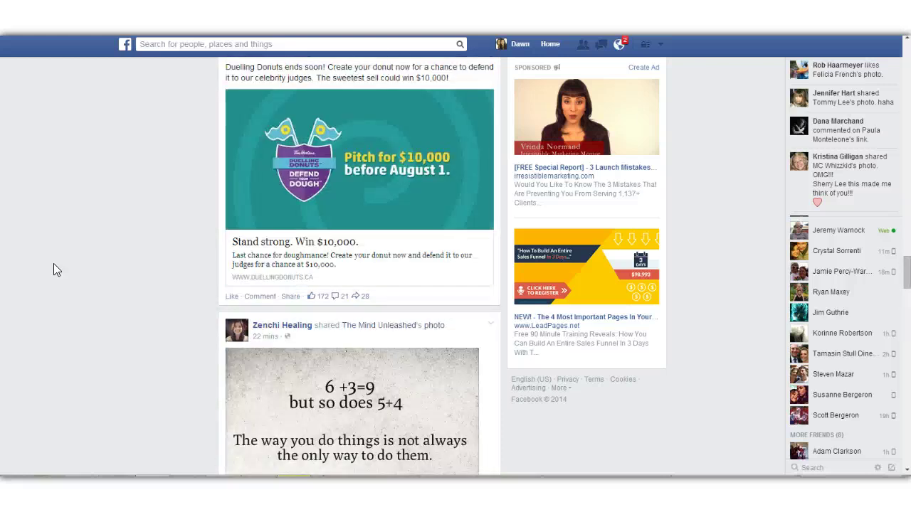
{"action": "scroll", "coordinate": [54, 267], "scroll_direction": "down", "scroll_amount": 10}
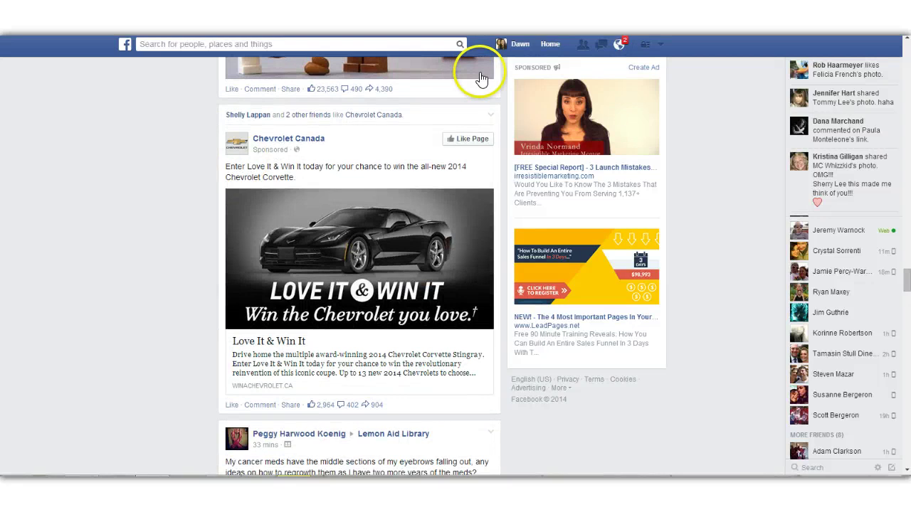
- Save the Chevrolet Canada 'LOVE IT & WIN IT' ad from its options, then return to the feed's top
{"action": "left_click", "coordinate": [491, 117]}
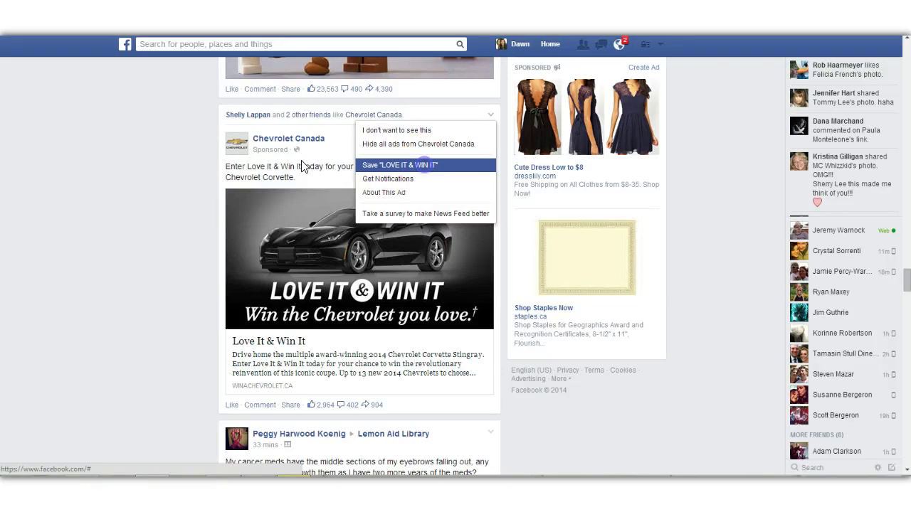
{"action": "left_click", "coordinate": [139, 161]}
{"action": "scroll", "coordinate": [139, 161], "scroll_direction": "down", "scroll_amount": 5}
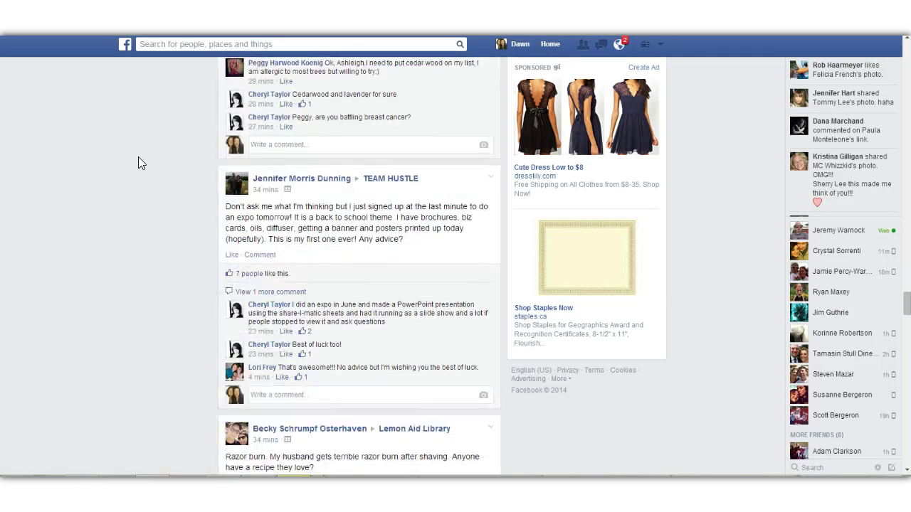
{"action": "scroll", "coordinate": [138, 158], "scroll_direction": "down", "scroll_amount": 5}
{"action": "scroll", "coordinate": [139, 158], "scroll_direction": "down", "scroll_amount": 10}
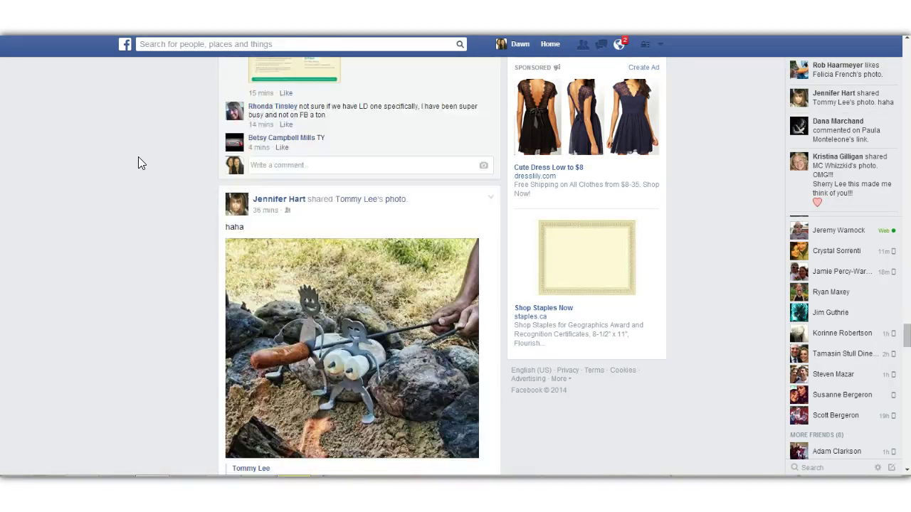
{"action": "scroll", "coordinate": [139, 160], "scroll_direction": "down", "scroll_amount": 3}
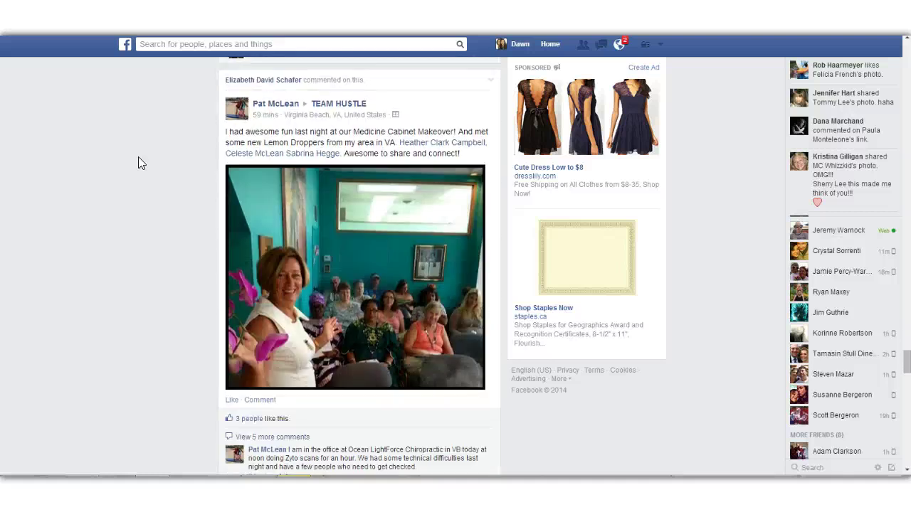
{"action": "left_click", "coordinate": [229, 188]}
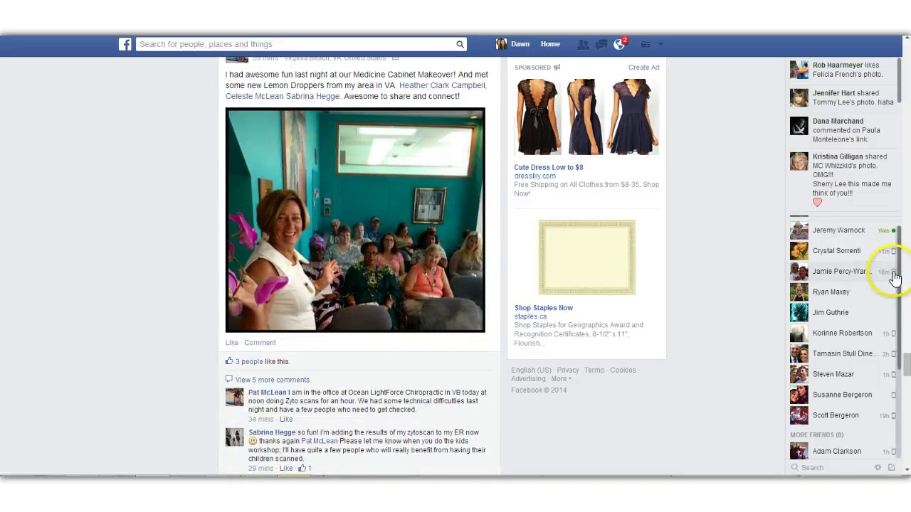
{"action": "left_click_drag", "start_coordinate": [905, 365], "coordinate": [905, 50]}
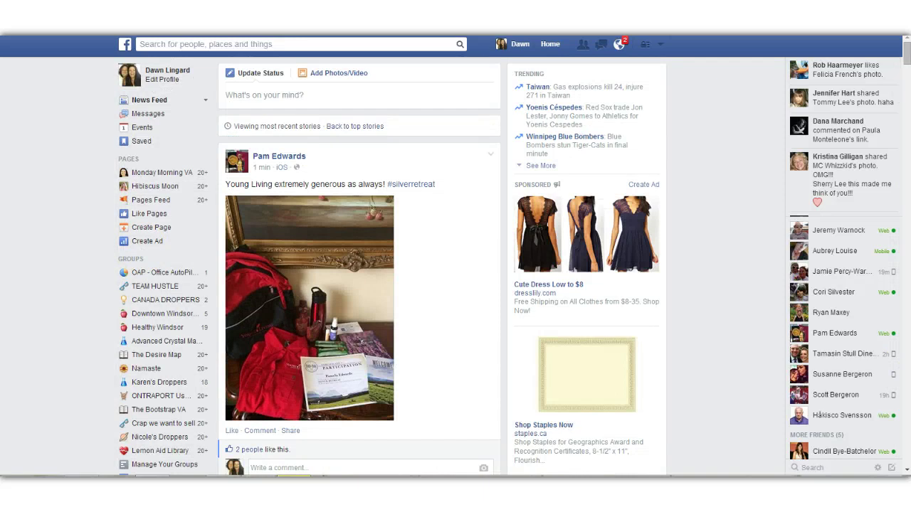
- Open Saved from the left sidebar and browse the five saved items, 'LOVE IT & WIN IT' first
{"action": "left_click", "coordinate": [142, 145]}
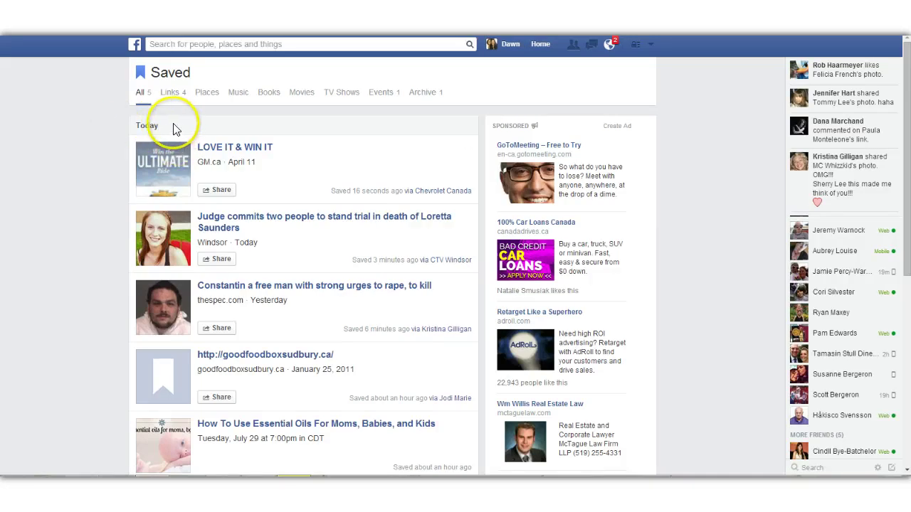
{"action": "left_click_drag", "start_coordinate": [177, 129], "coordinate": [115, 126]}
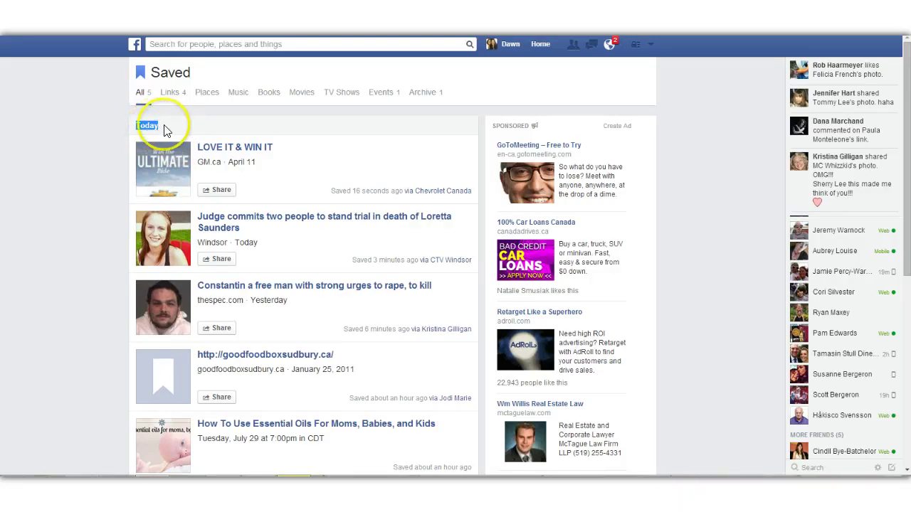
{"action": "scroll", "coordinate": [124, 135], "scroll_direction": "down", "scroll_amount": 4}
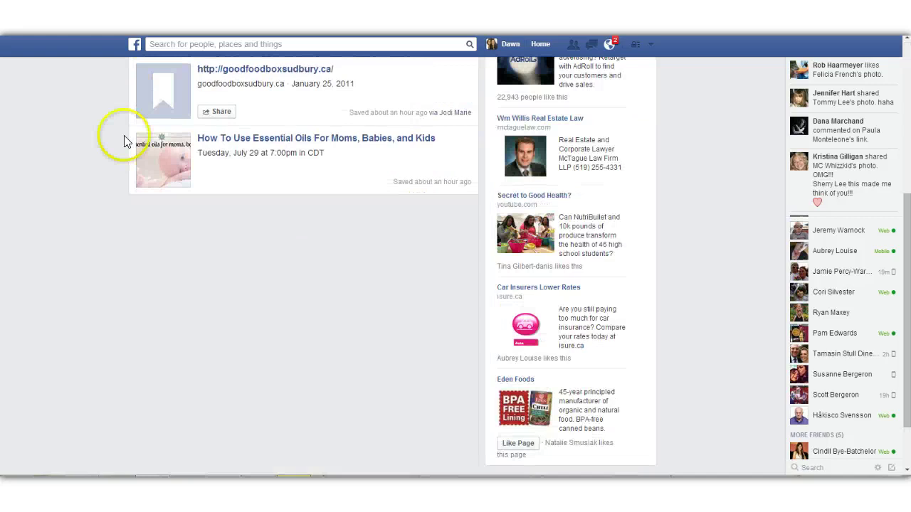
{"action": "scroll", "coordinate": [123, 135], "scroll_direction": "up", "scroll_amount": 4}
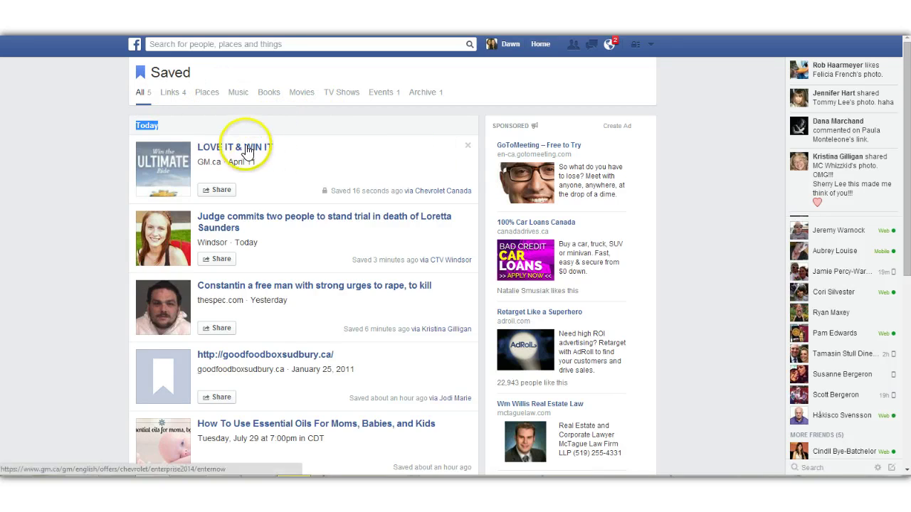
- Archive 'LOVE IT & WIN IT', then delete it from the Archive tab, leaving only Eating Local
{"action": "left_click", "coordinate": [467, 145]}
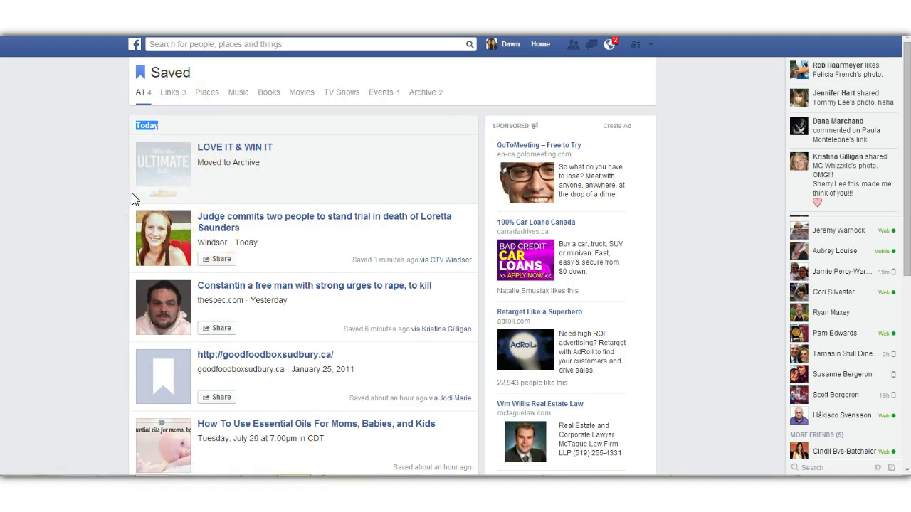
{"action": "left_click", "coordinate": [103, 199]}
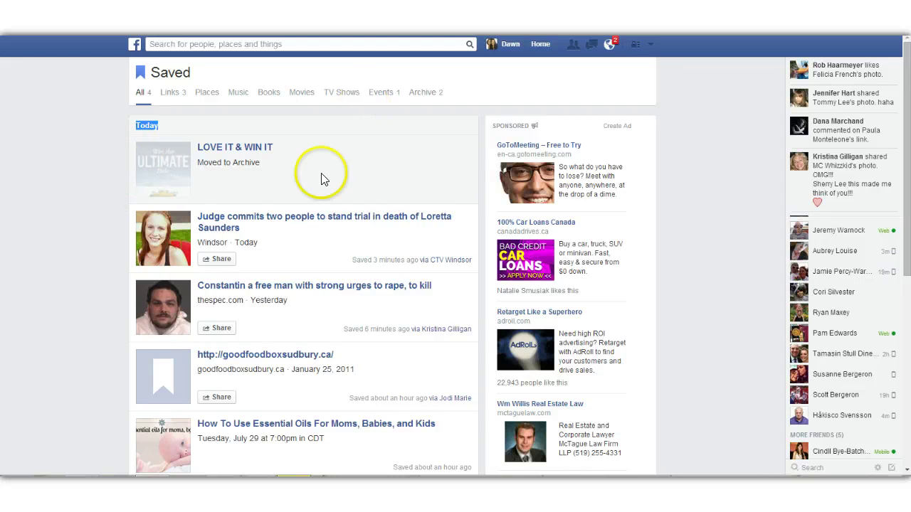
{"action": "left_click", "coordinate": [427, 94]}
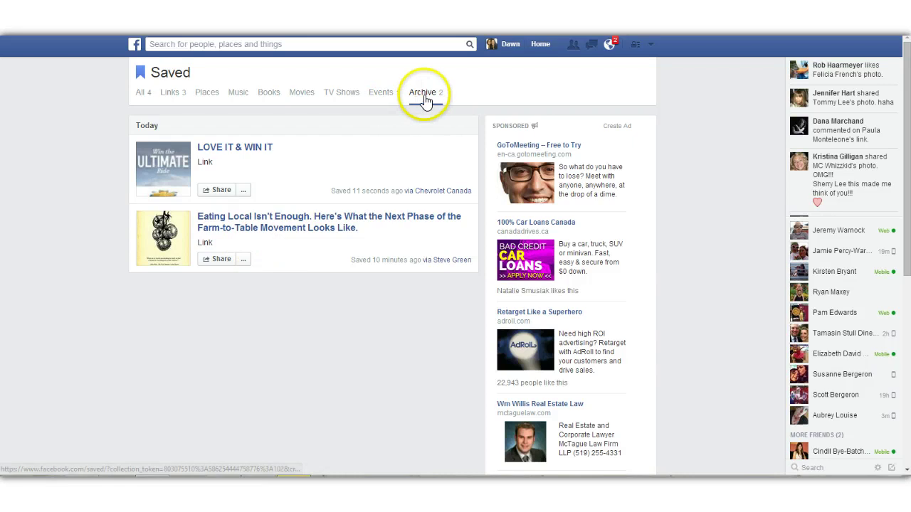
{"action": "left_click", "coordinate": [244, 191]}
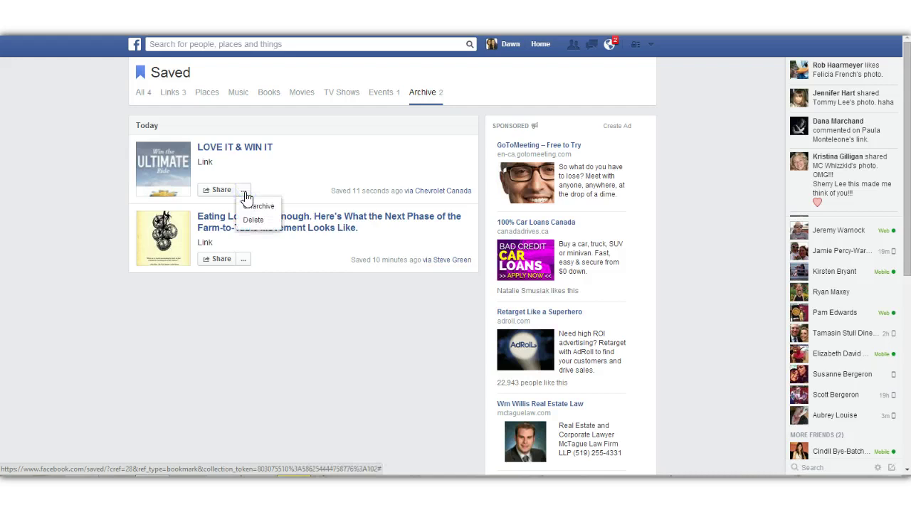
{"action": "left_click", "coordinate": [258, 207]}
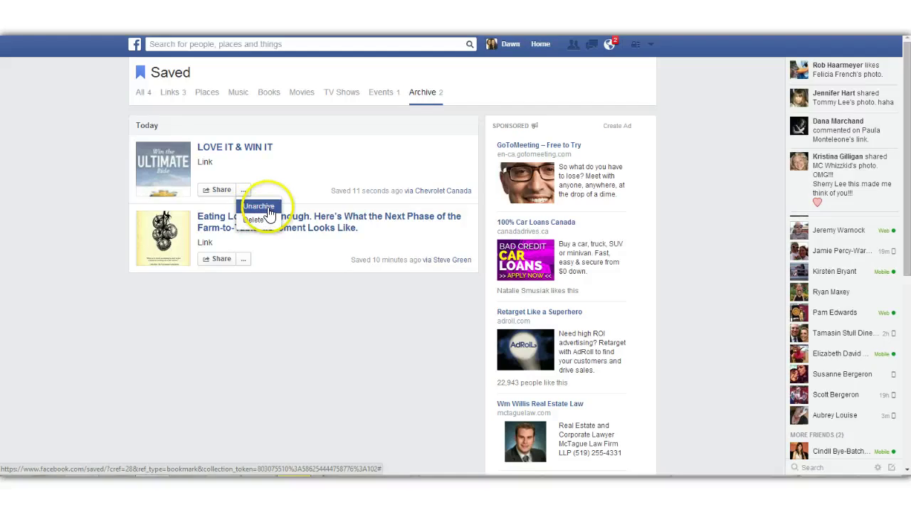
{"action": "left_click", "coordinate": [254, 219]}
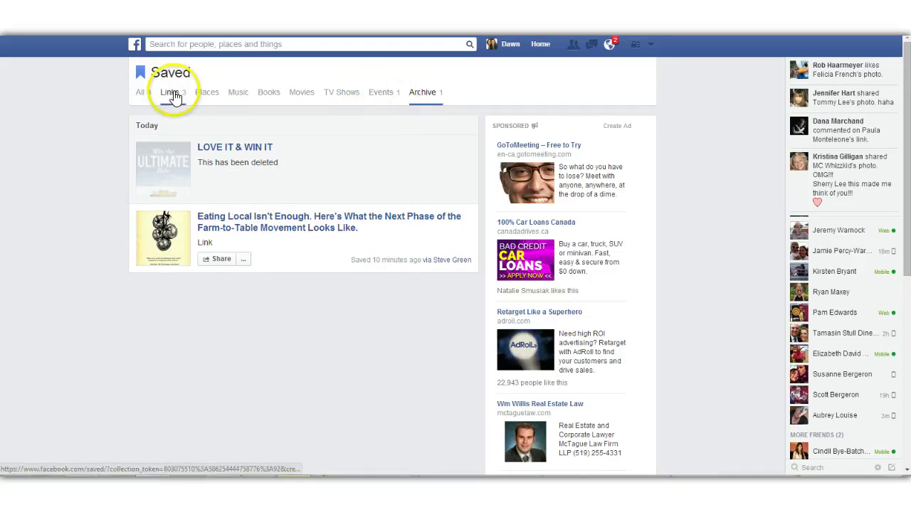
- Filter Saved to the Links category, briefly checking Events, to list the three saved links
{"action": "left_click", "coordinate": [173, 95]}
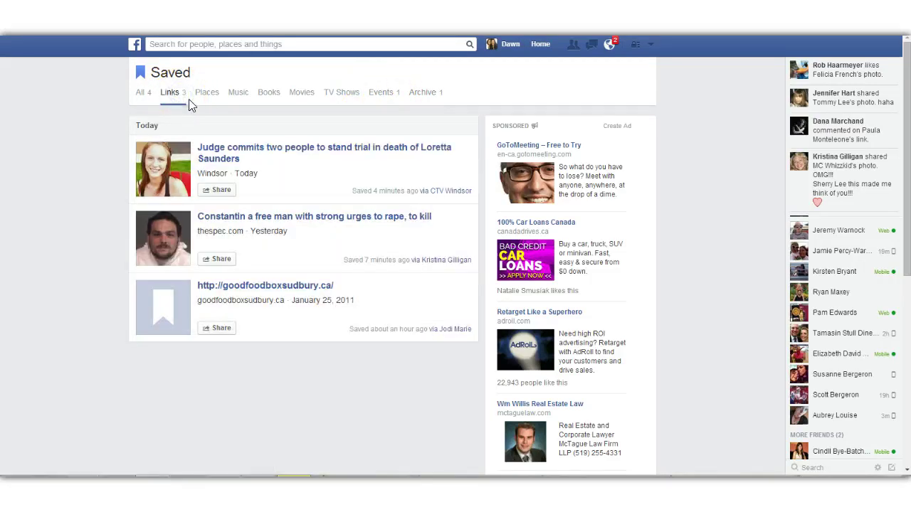
{"action": "left_click", "coordinate": [379, 93]}
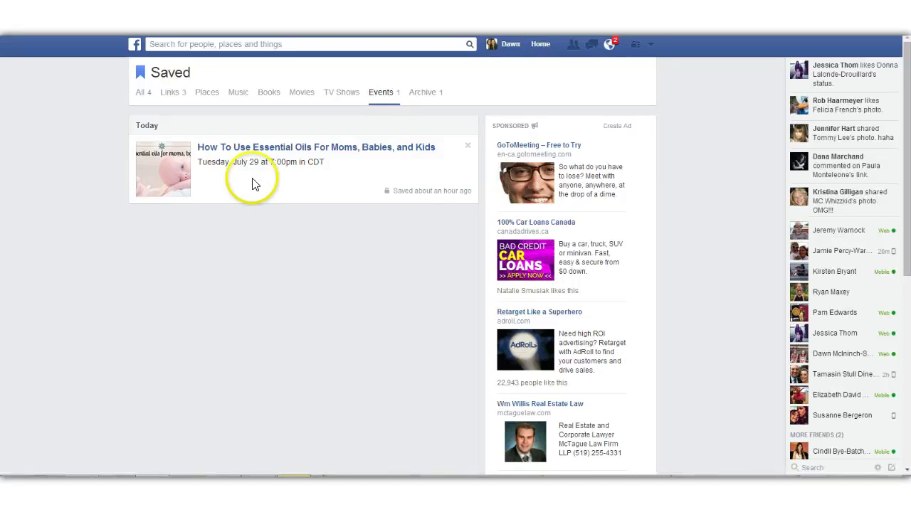
{"action": "left_click", "coordinate": [173, 96]}
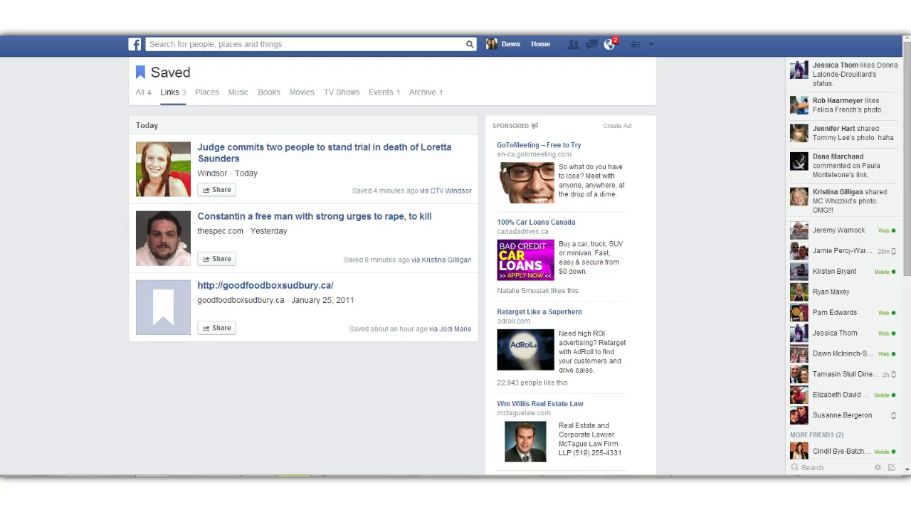
{"action": "left_click", "coordinate": [221, 192]}
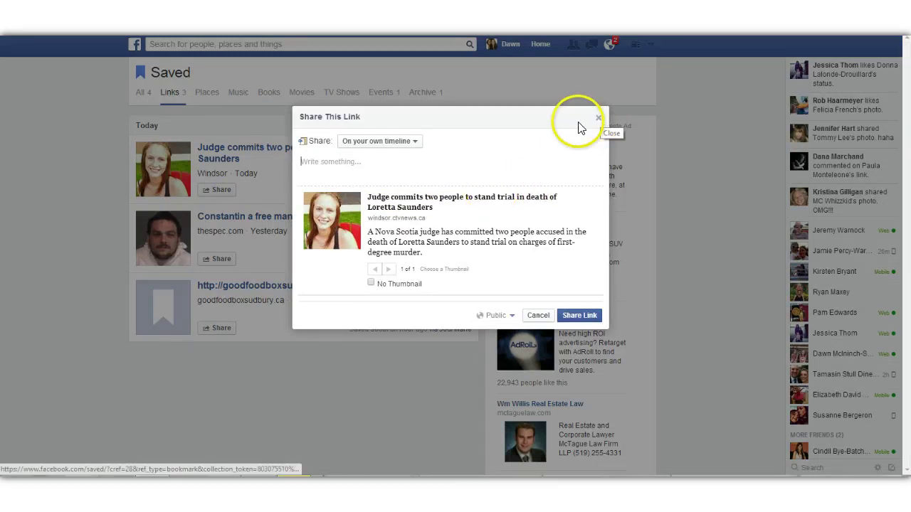
{"action": "left_click", "coordinate": [403, 142]}
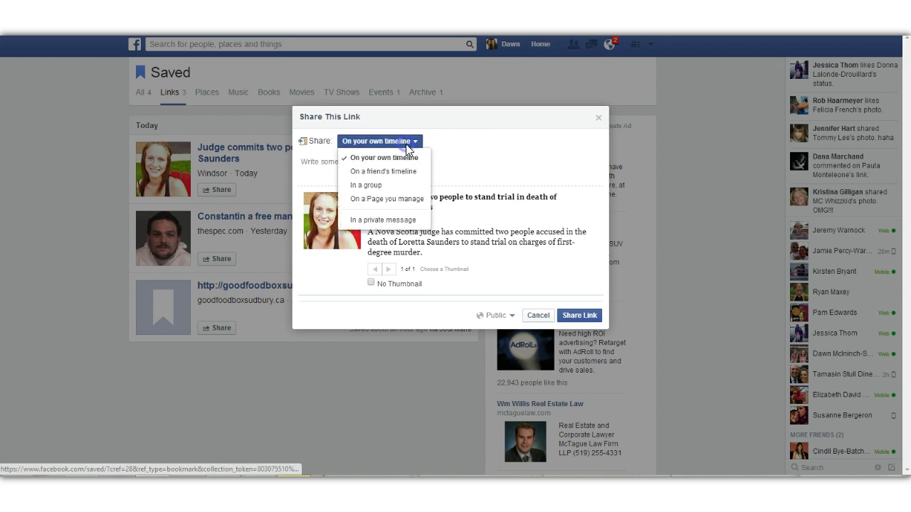
{"action": "left_click", "coordinate": [489, 153]}
{"action": "left_click", "coordinate": [598, 117]}
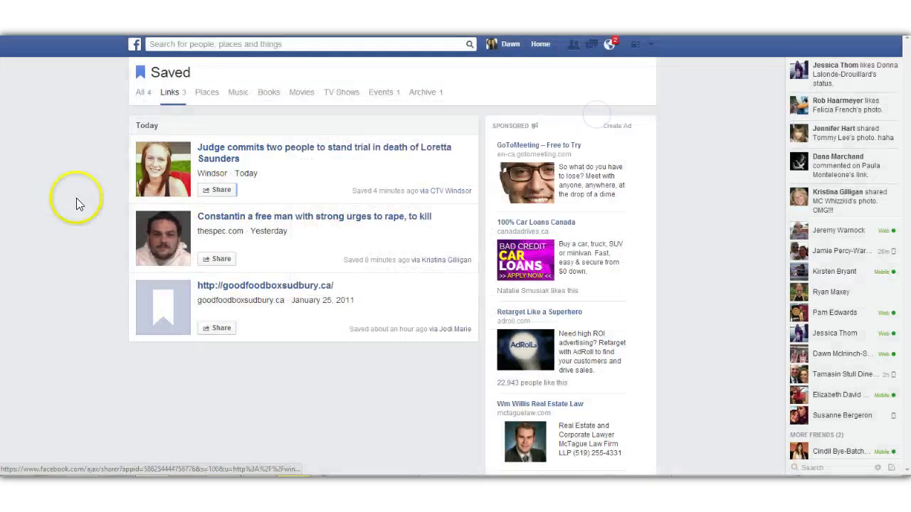